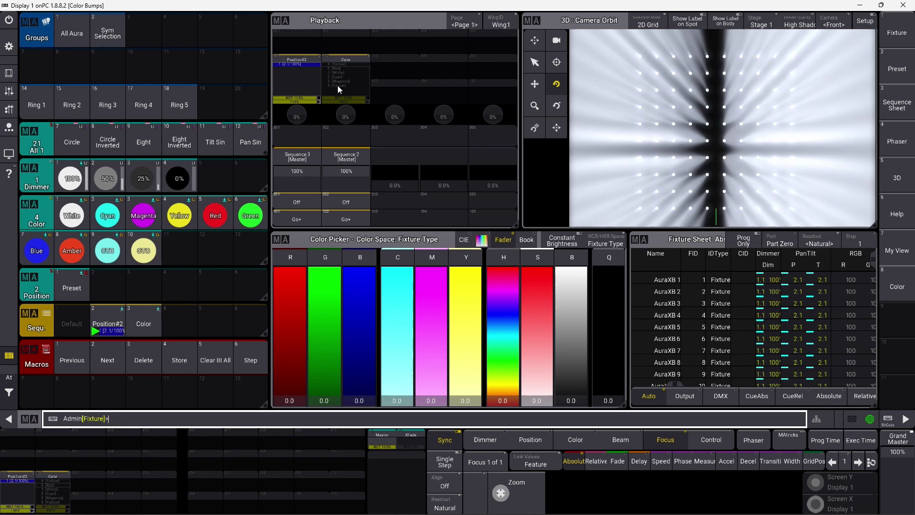
- Run the Color chase on executor 102 through to cue 5, Red
{"action": "left_click", "coordinate": [353, 219]}
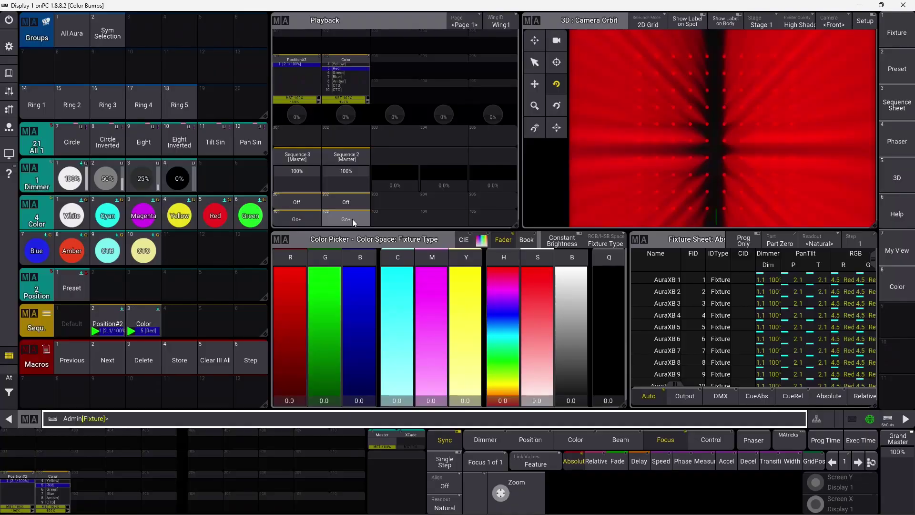
{"action": "left_click", "coordinate": [353, 219]}
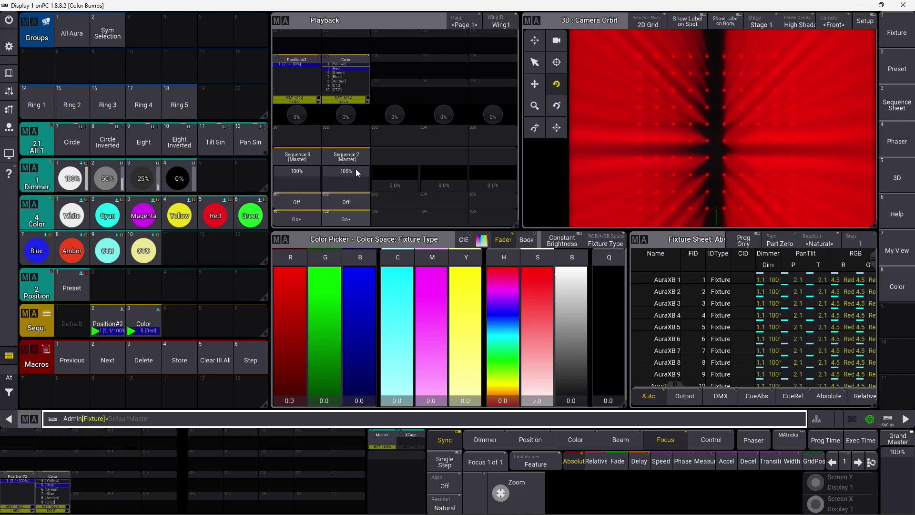
- Select group All Aura, apply preset White, and store it as Sequence 4 on executor 104
{"action": "left_click", "coordinate": [9, 388]}
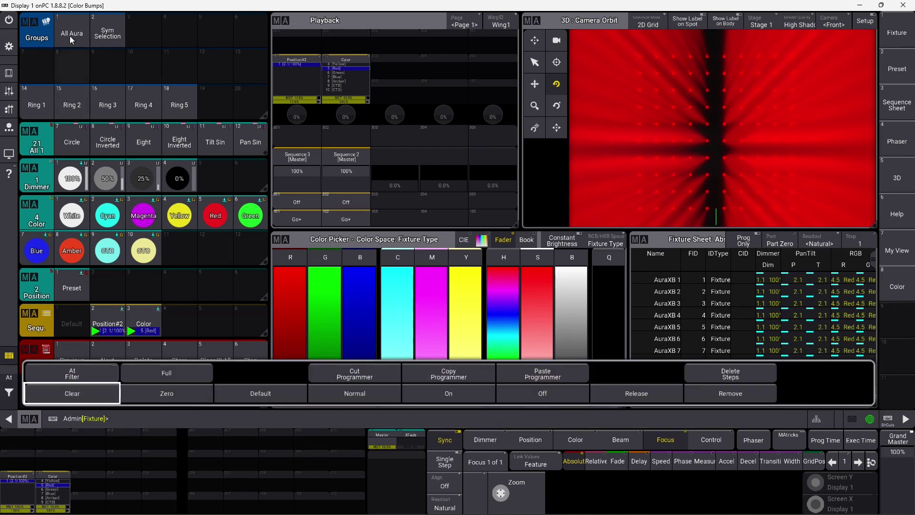
{"action": "left_click", "coordinate": [69, 33]}
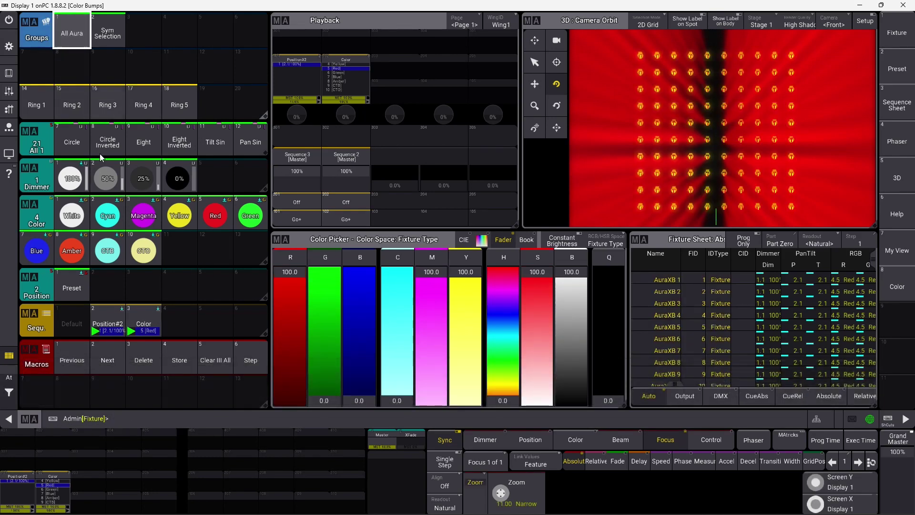
{"action": "left_click", "coordinate": [72, 221]}
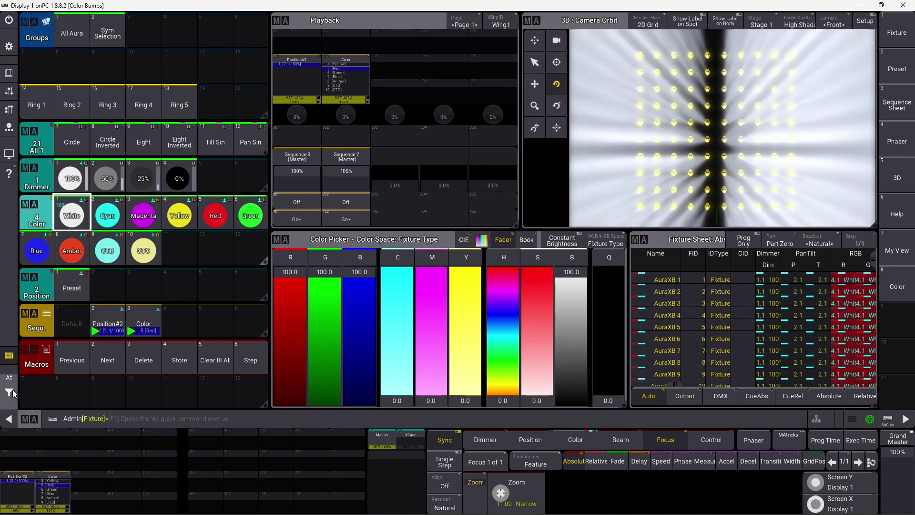
{"action": "left_click", "coordinate": [179, 360]}
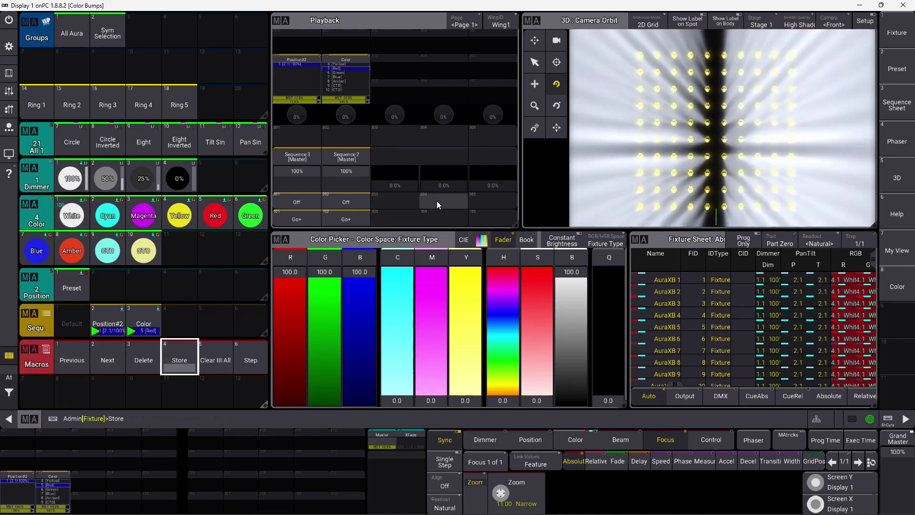
{"action": "left_click", "coordinate": [445, 218]}
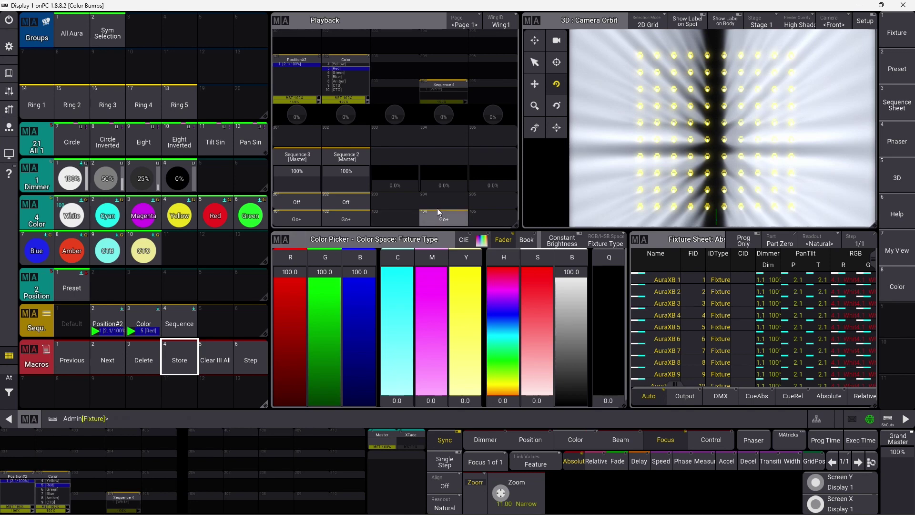
- Make executor 104 two rows tall with its middle key set to Off
{"action": "right_click", "coordinate": [454, 99]}
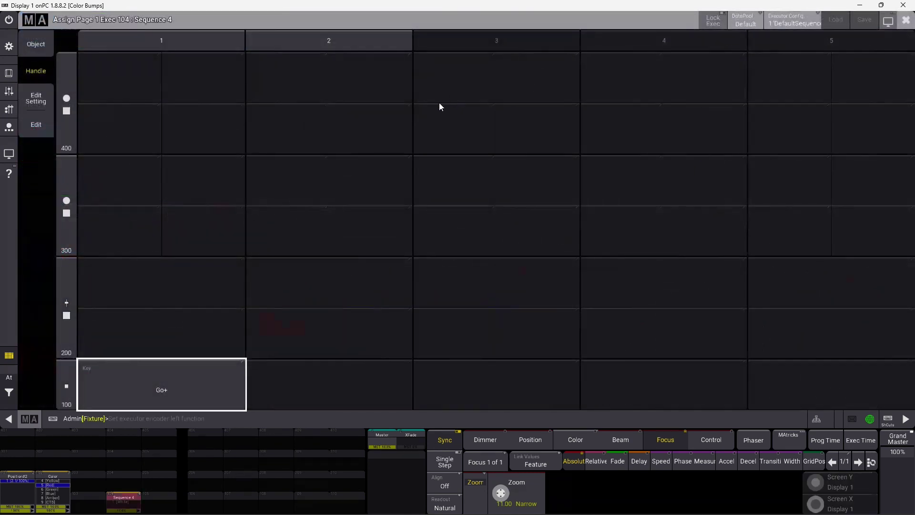
{"action": "left_click", "coordinate": [59, 302]}
{"action": "left_click", "coordinate": [118, 325]}
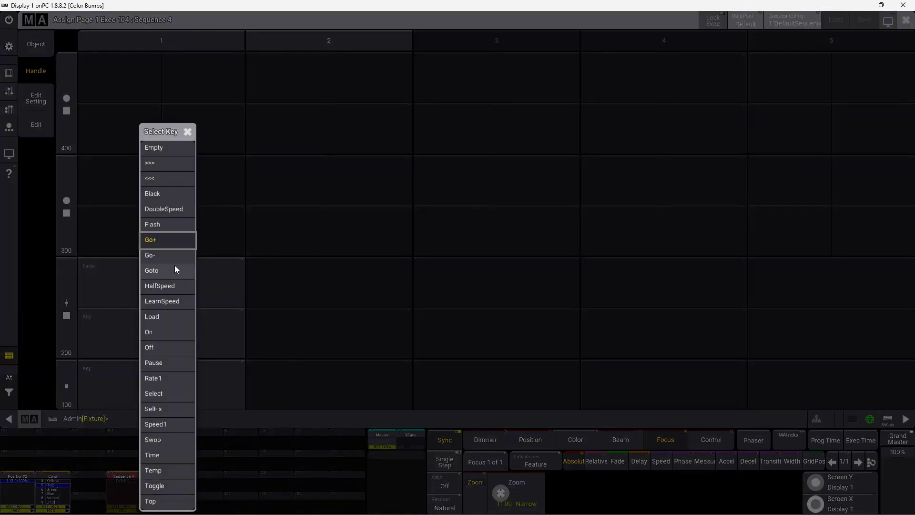
{"action": "left_click", "coordinate": [160, 345]}
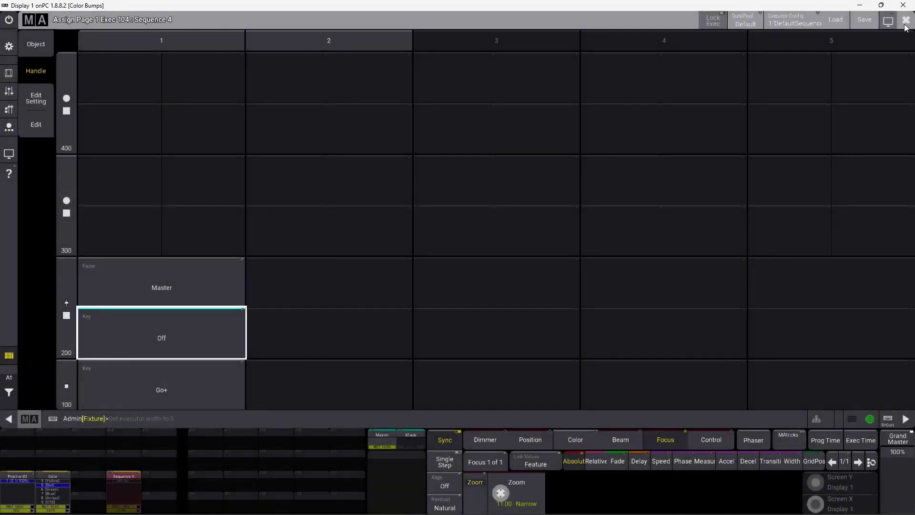
{"action": "key", "text": "Escape"}
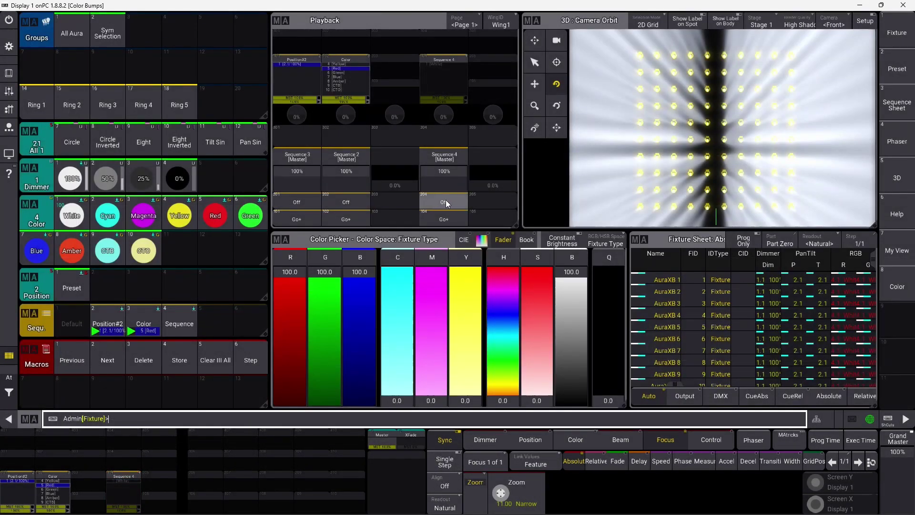
- Cycle the Color chase on 102 off and back to red, then fire Sequence 4's white bump
{"action": "left_click", "coordinate": [362, 217]}
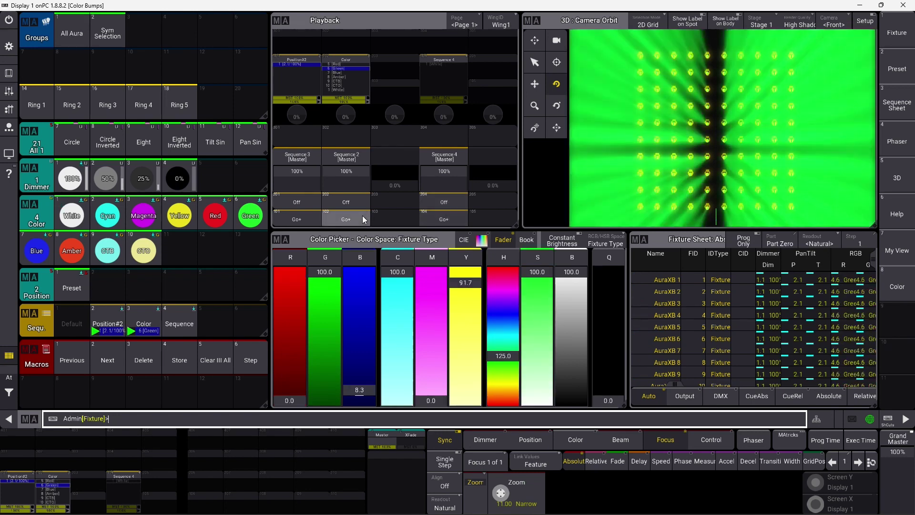
{"action": "left_click", "coordinate": [359, 209]}
{"action": "left_click", "coordinate": [364, 217]}
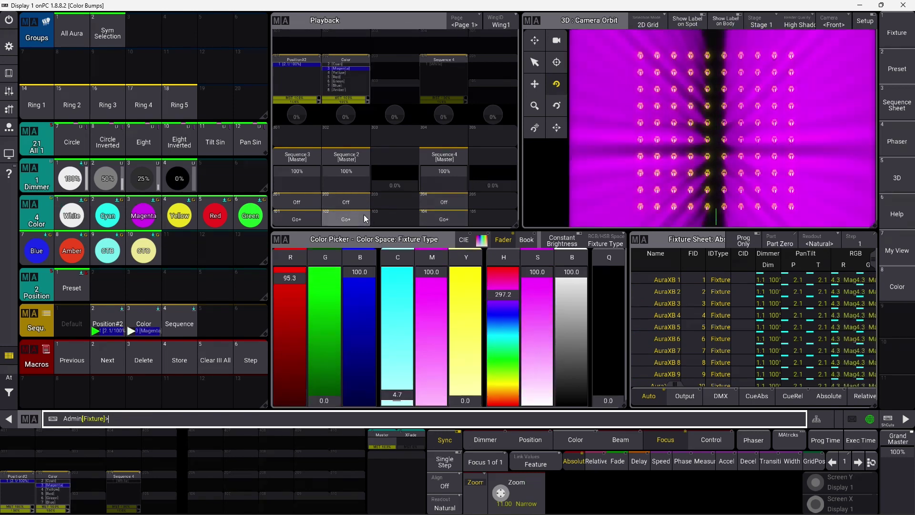
{"action": "left_click", "coordinate": [364, 216]}
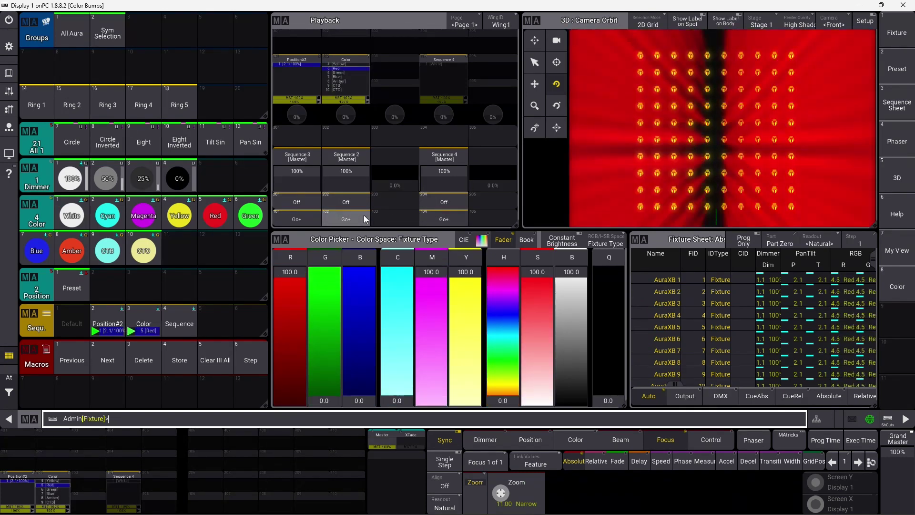
{"action": "left_click", "coordinate": [448, 218]}
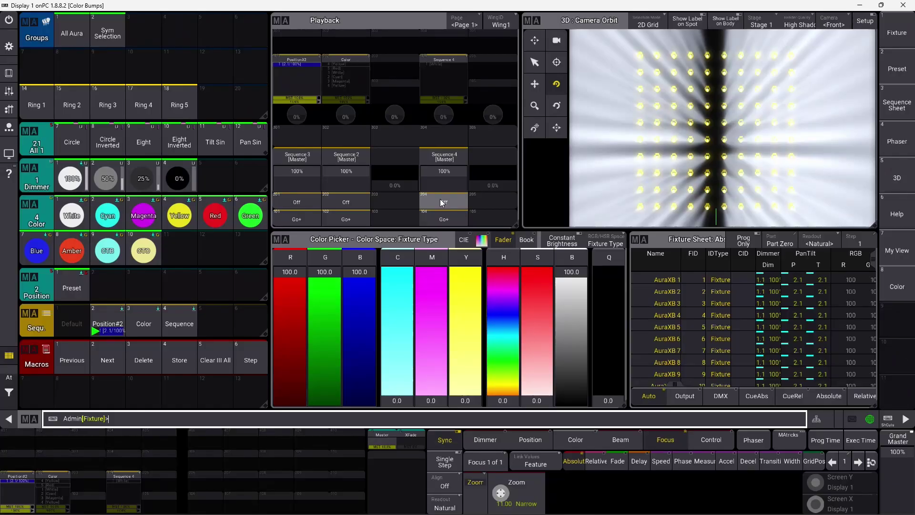
- Check executor 102's playback settings, then restart the Color chase onto Magenta
{"action": "left_click", "coordinate": [348, 76]}
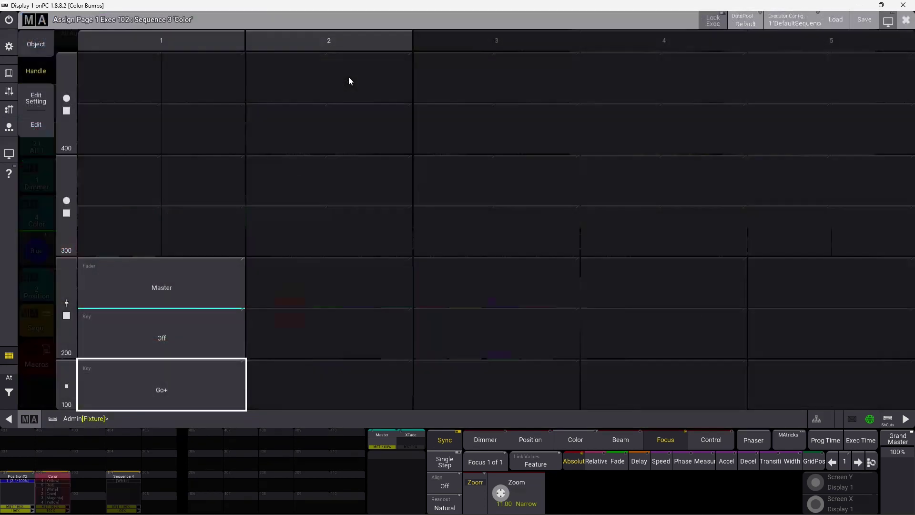
{"action": "left_click", "coordinate": [38, 101]}
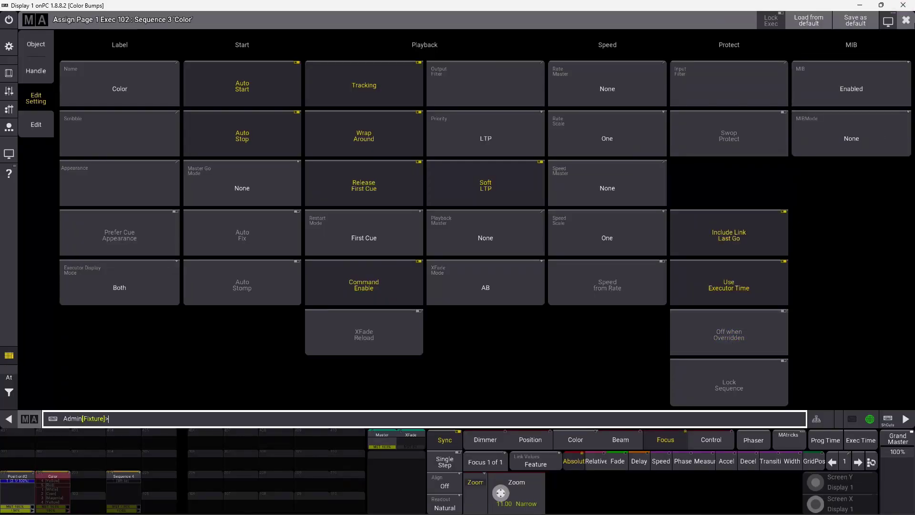
{"action": "left_click", "coordinate": [909, 19]}
{"action": "left_click", "coordinate": [353, 219]}
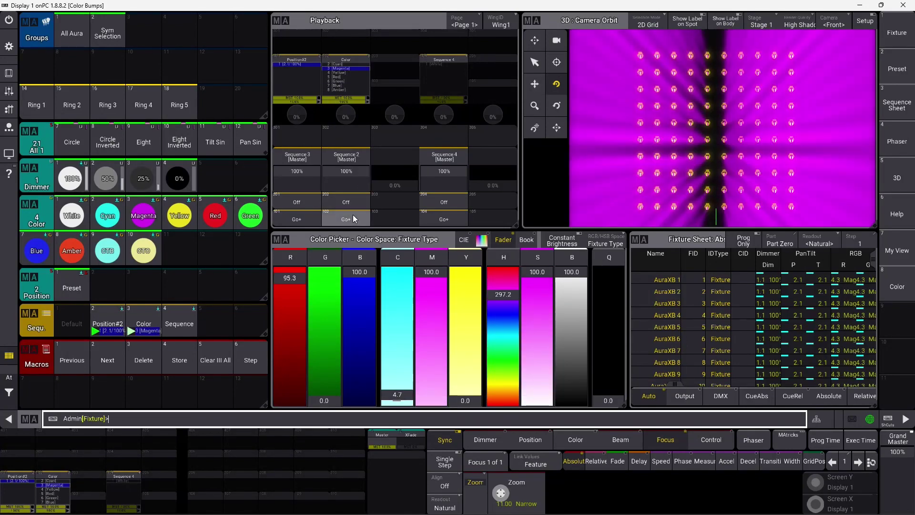
- Step the chase to red, fire Sequence 4's white twice, then release it with Off
{"action": "left_click", "coordinate": [353, 218]}
{"action": "left_click", "coordinate": [352, 219]}
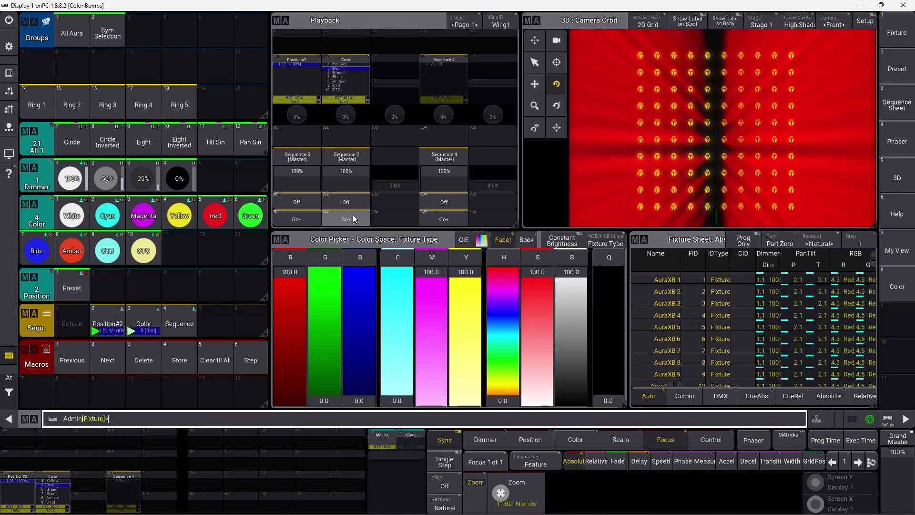
{"action": "left_click", "coordinate": [450, 218]}
{"action": "left_click", "coordinate": [453, 219]}
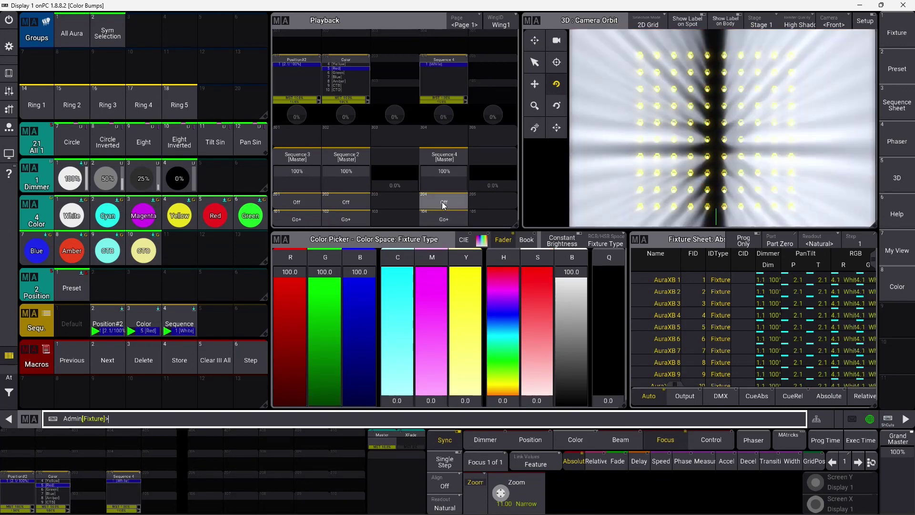
{"action": "left_click", "coordinate": [443, 204]}
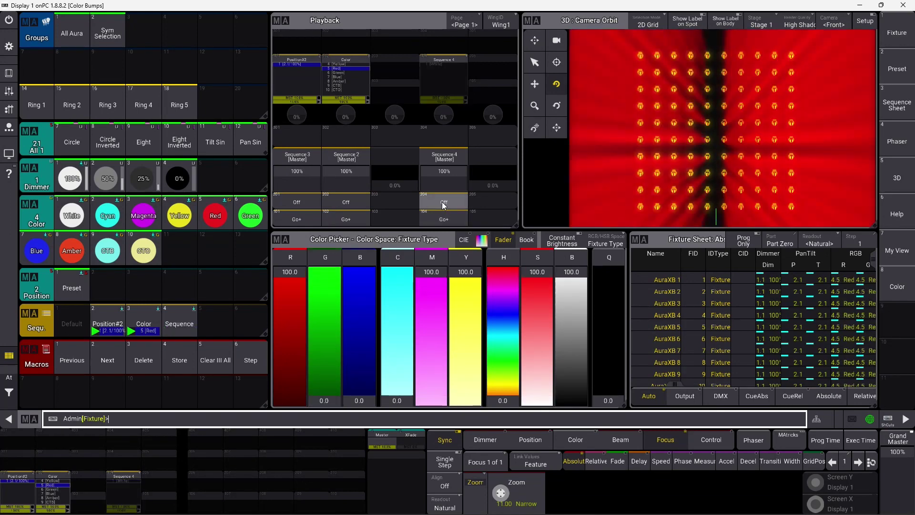
- Select All Aura, then clear the fixture selection
{"action": "left_click", "coordinate": [71, 33]}
{"action": "left_click", "coordinate": [8, 379]}
{"action": "left_click", "coordinate": [55, 396]}
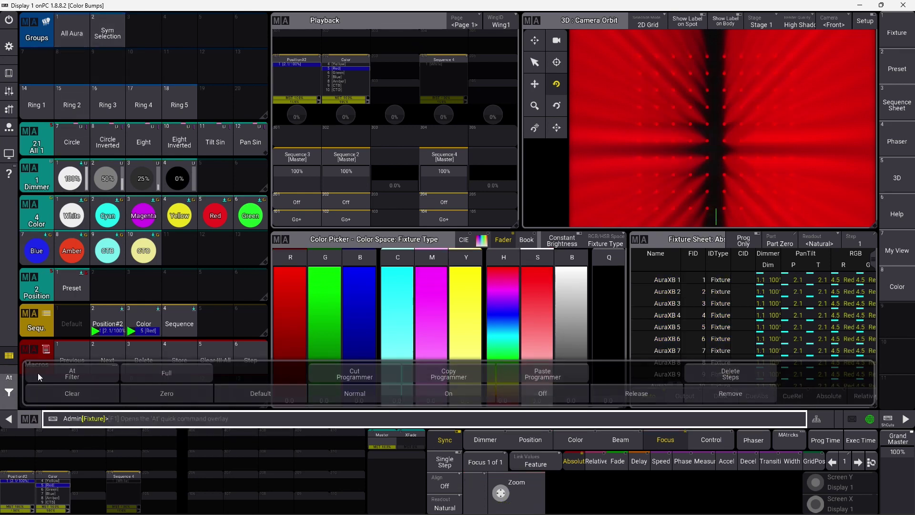
{"action": "left_click", "coordinate": [39, 378]}
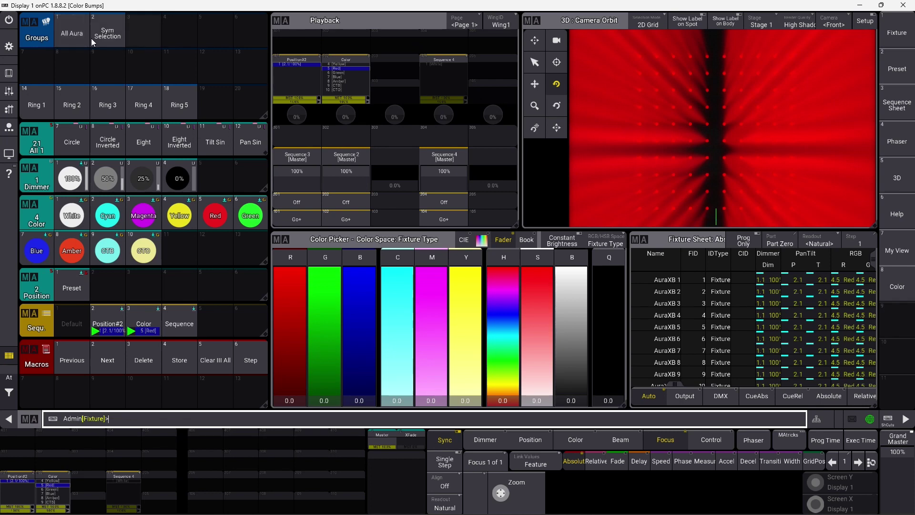
- Reselect All Aura, apply White, and show the RGB encoders with Link Values set to Single
{"action": "left_click", "coordinate": [72, 33]}
{"action": "left_click", "coordinate": [67, 221]}
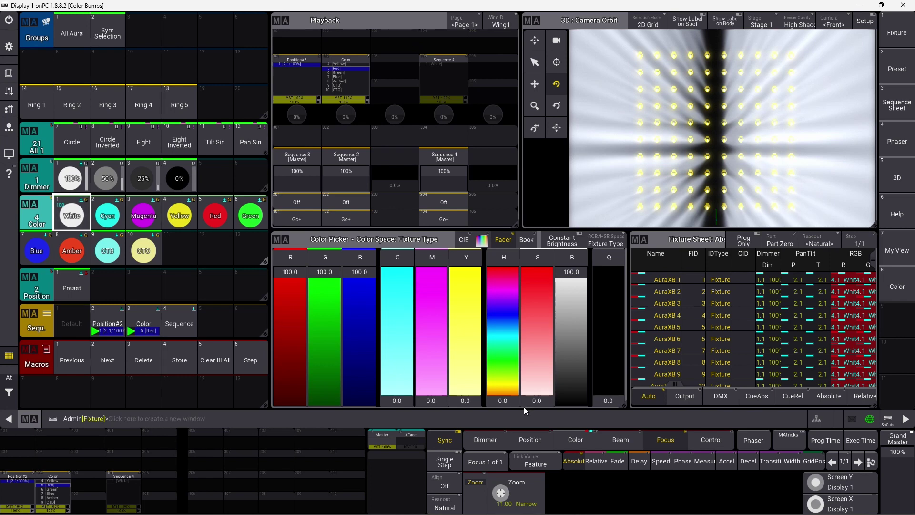
{"action": "left_click", "coordinate": [577, 440]}
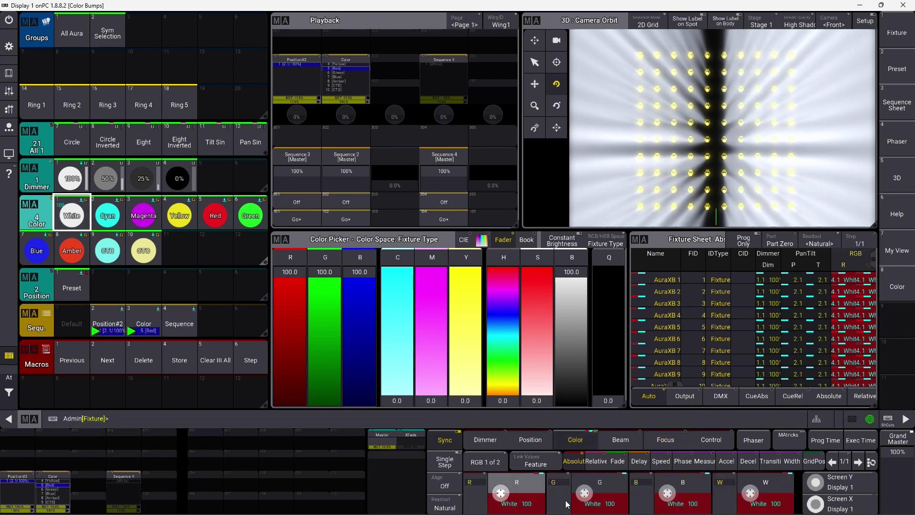
{"action": "left_click", "coordinate": [501, 463]}
{"action": "left_click", "coordinate": [481, 462]}
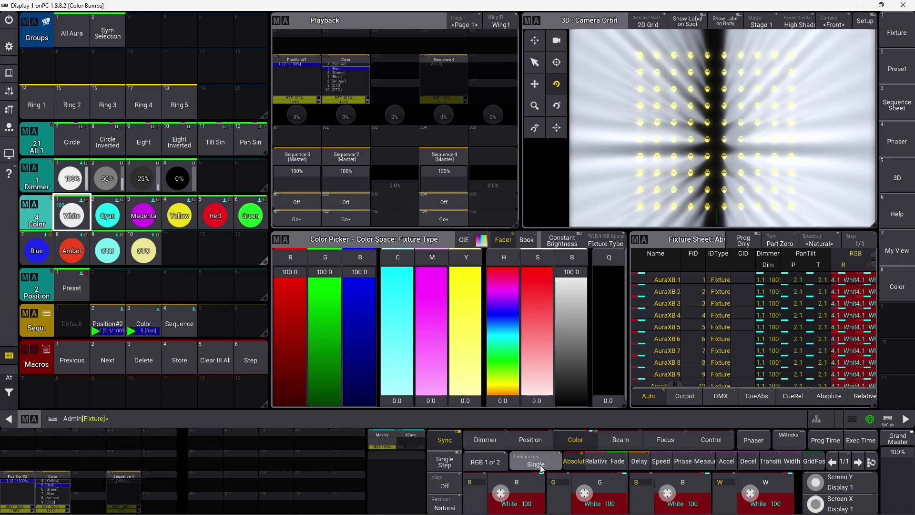
- Set Link Values back to Feature and release all RGB values from the red encoder's calculator
{"action": "left_click", "coordinate": [521, 510]}
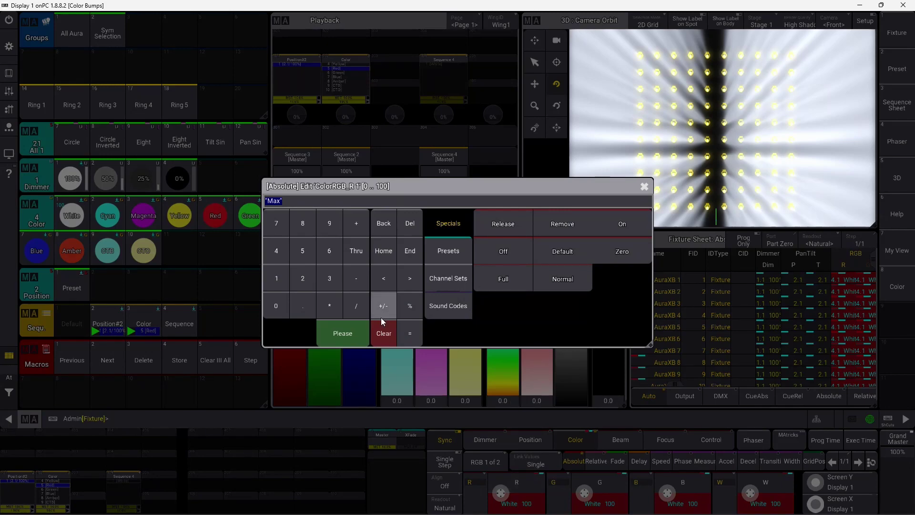
{"action": "left_click", "coordinate": [644, 187]}
{"action": "left_click", "coordinate": [536, 465]}
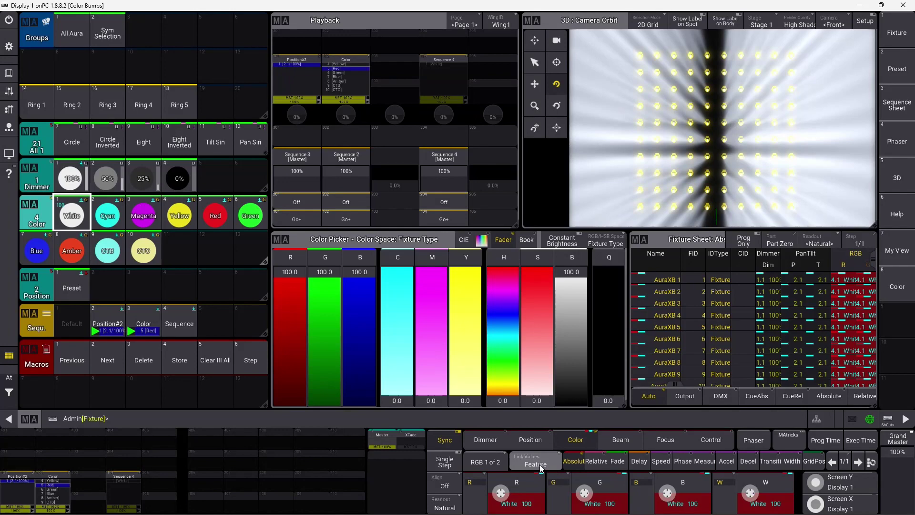
{"action": "left_click", "coordinate": [524, 509]}
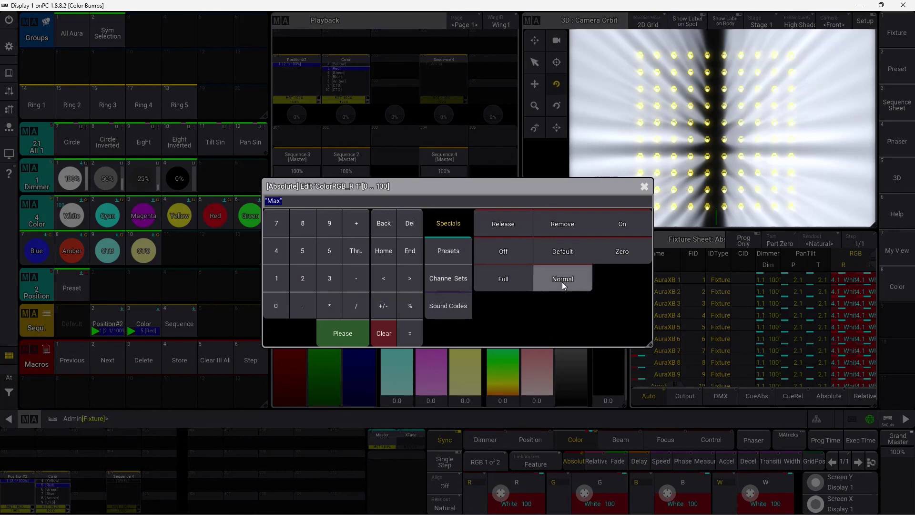
{"action": "left_click", "coordinate": [514, 219]}
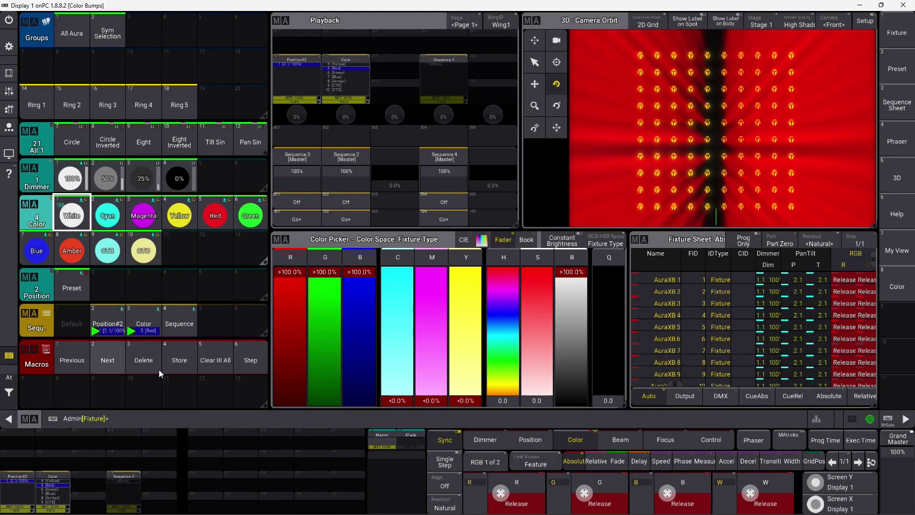
- Store the released RGB values as Sequence 4's second cue, clear the programmer, and run cue 1 White
{"action": "left_click", "coordinate": [185, 364]}
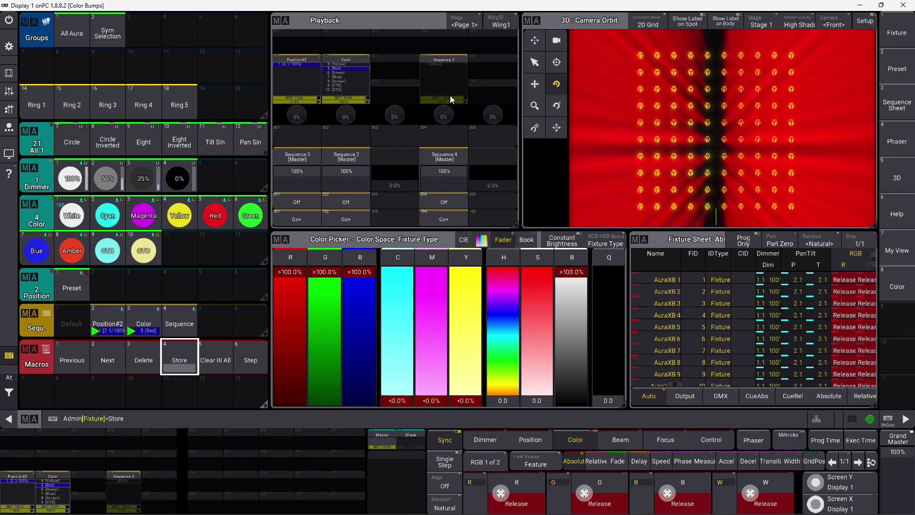
{"action": "left_click", "coordinate": [444, 218]}
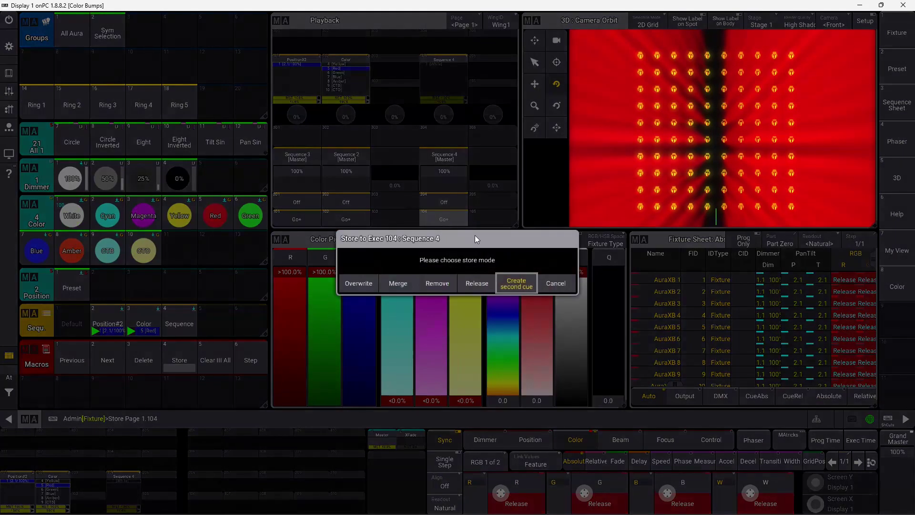
{"action": "left_click", "coordinate": [518, 282]}
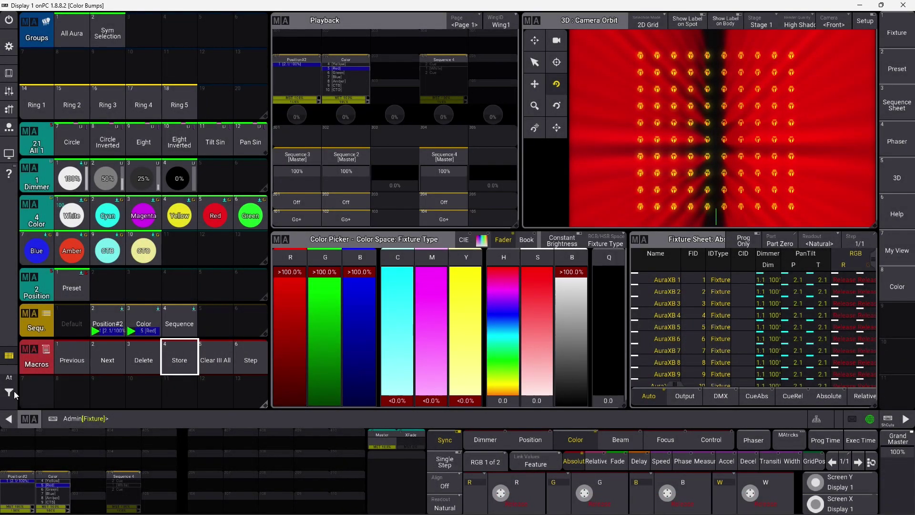
{"action": "left_click", "coordinate": [215, 360]}
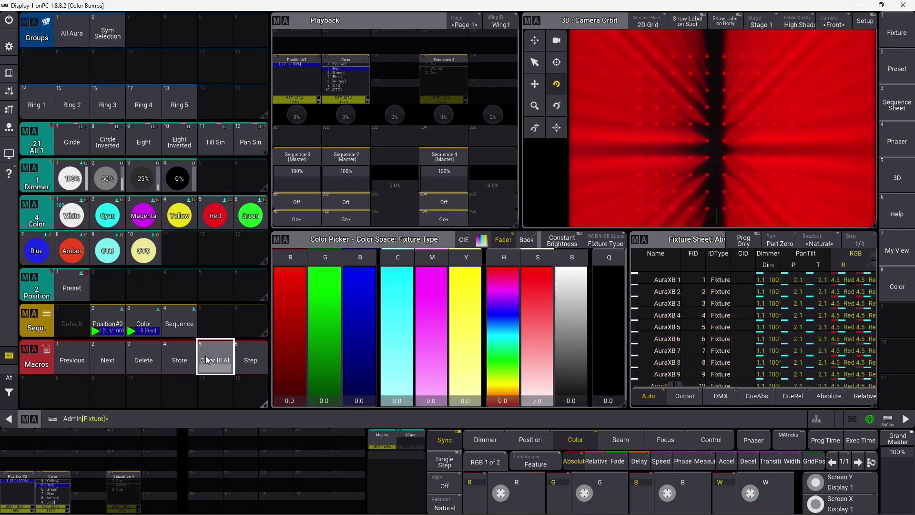
{"action": "left_click", "coordinate": [453, 221]}
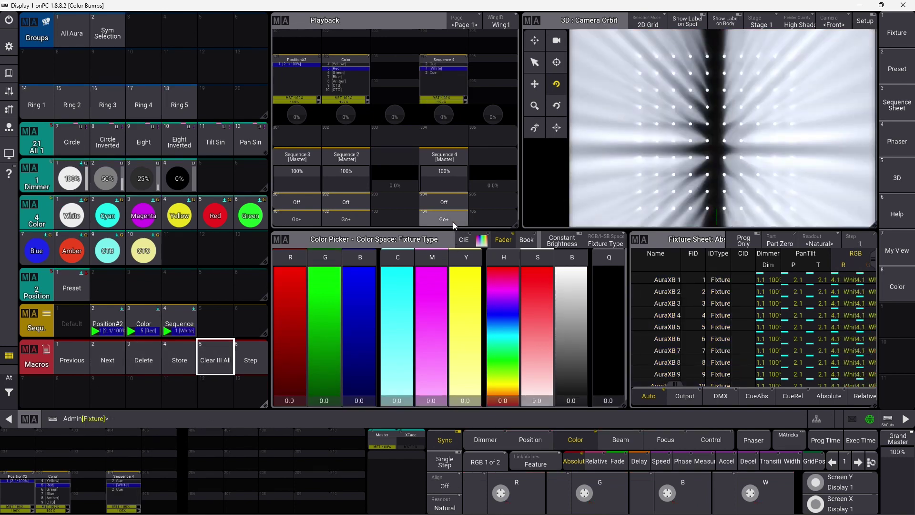
- Stop Sequence 4 playback with the Off key on executor 204
{"action": "left_click", "coordinate": [451, 200]}
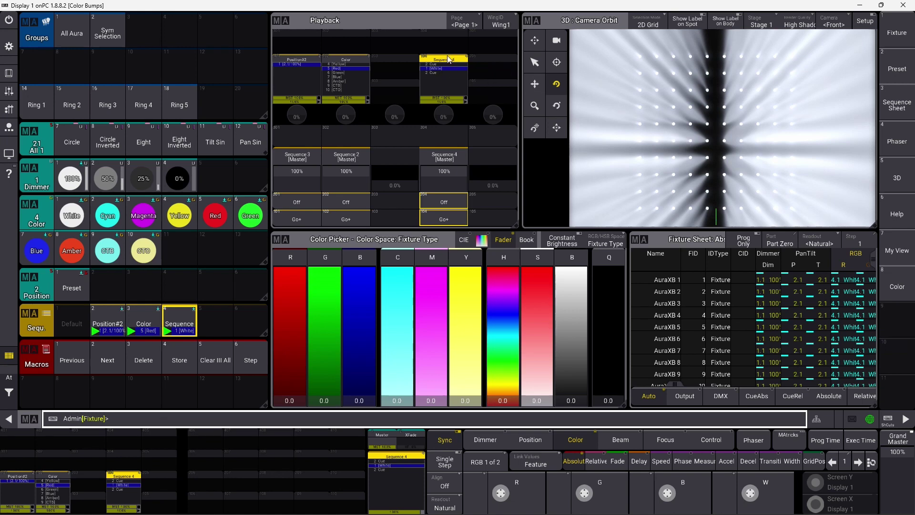
- Run 'edit cue 1' on the command line to edit Sequence 4's White cue
{"action": "left_click", "coordinate": [217, 421]}
{"action": "type", "text": "edit cue 1"}
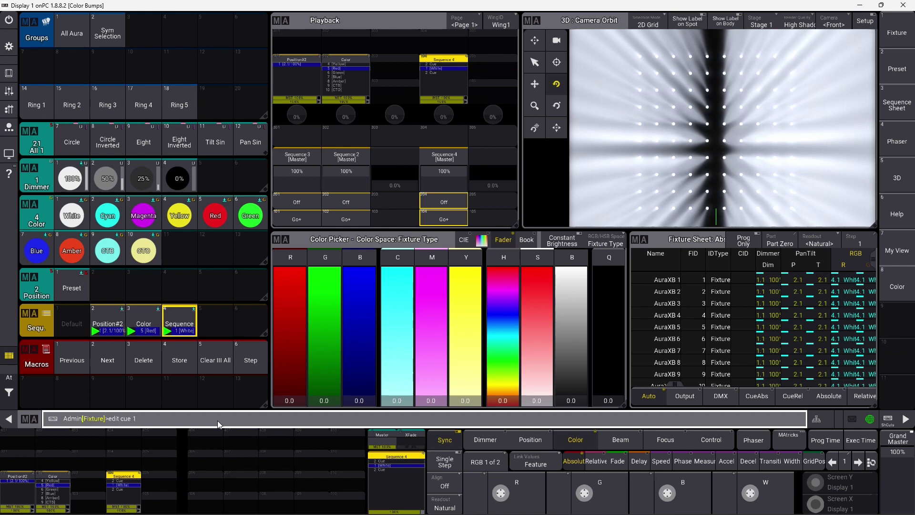
{"action": "key", "text": "Return"}
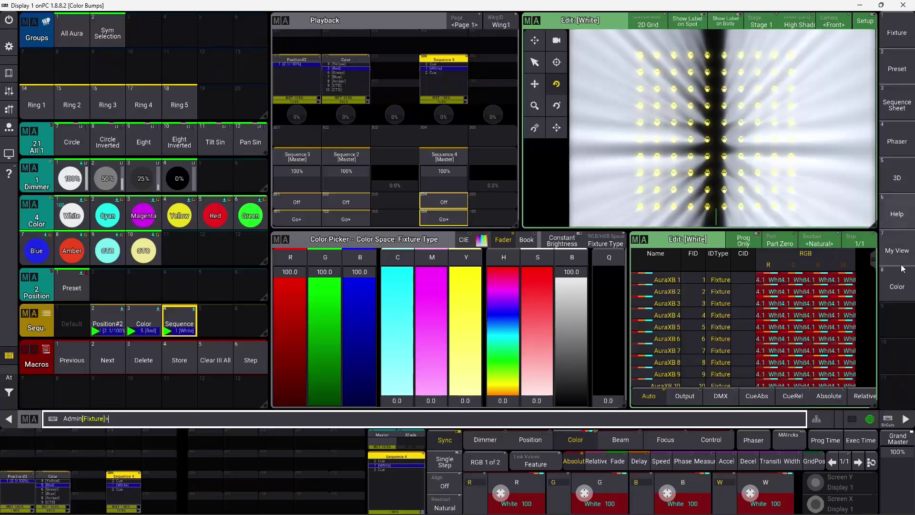
- Give the fixtures an XBlock grouping value in the MAtricks settings
{"action": "left_click", "coordinate": [789, 438]}
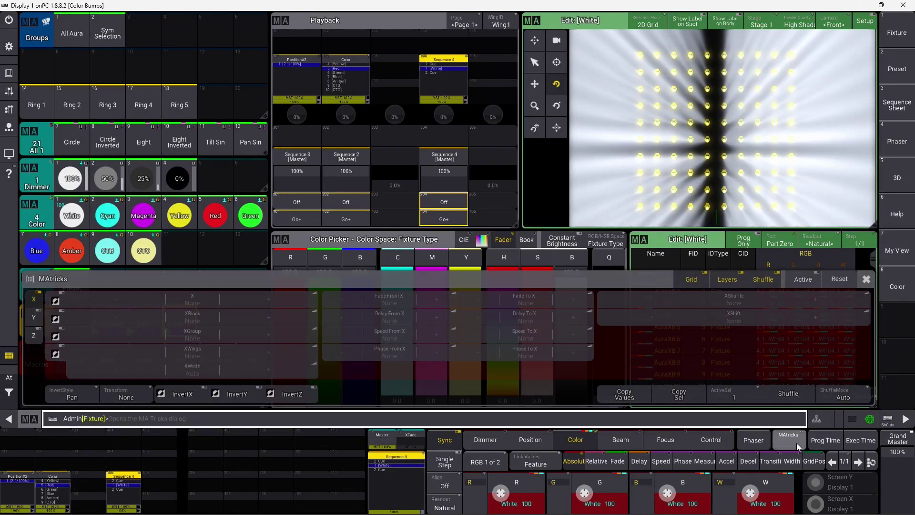
{"action": "left_click", "coordinate": [269, 319]}
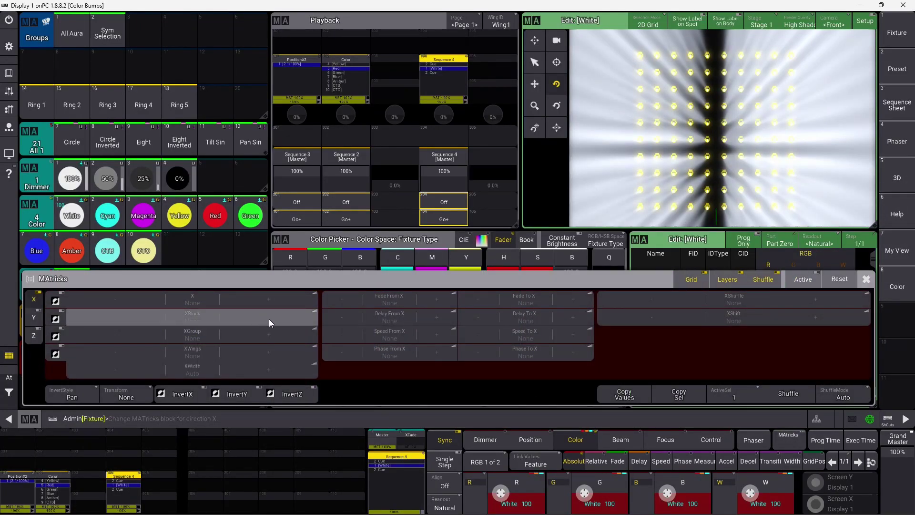
{"action": "scroll", "coordinate": [269, 319], "scroll_direction": "up", "scroll_amount": 6}
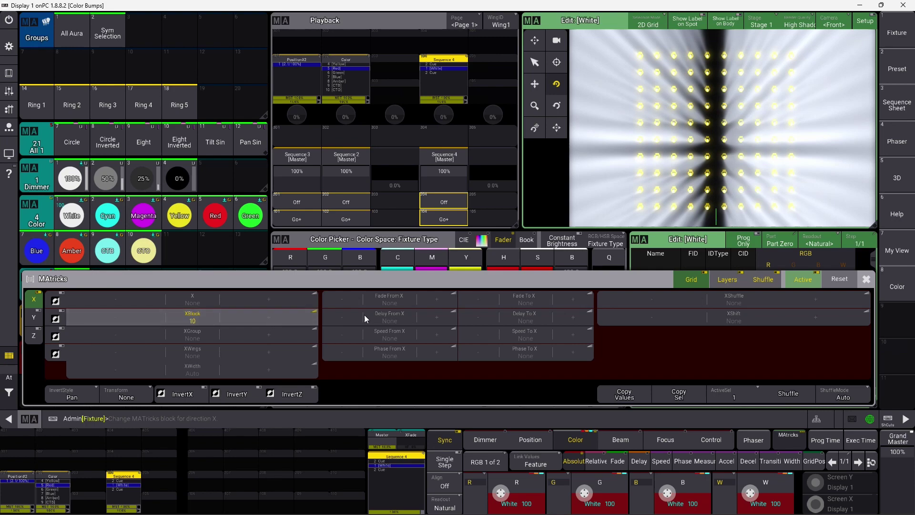
{"action": "left_click", "coordinate": [866, 279]}
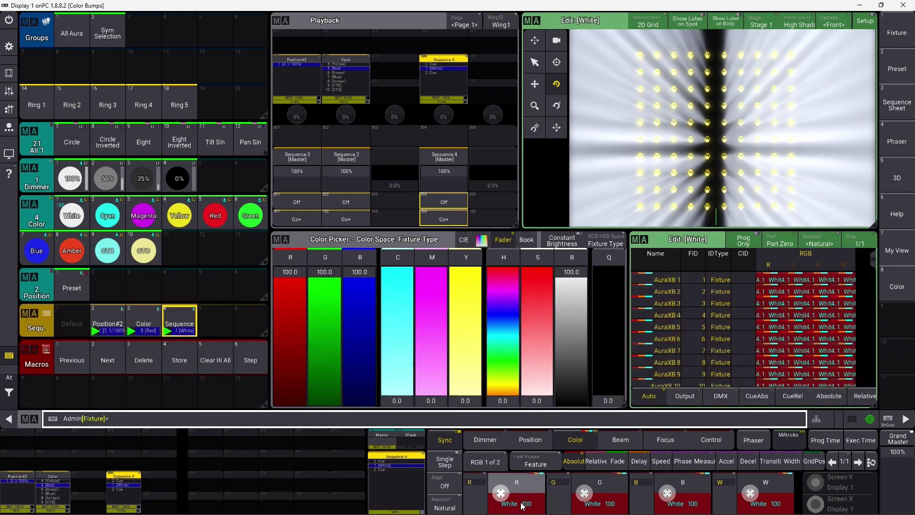
- Give the red channel a delay spread from 0 to 0.5 seconds across the fixtures
{"action": "left_click", "coordinate": [639, 461]}
{"action": "left_click", "coordinate": [522, 506]}
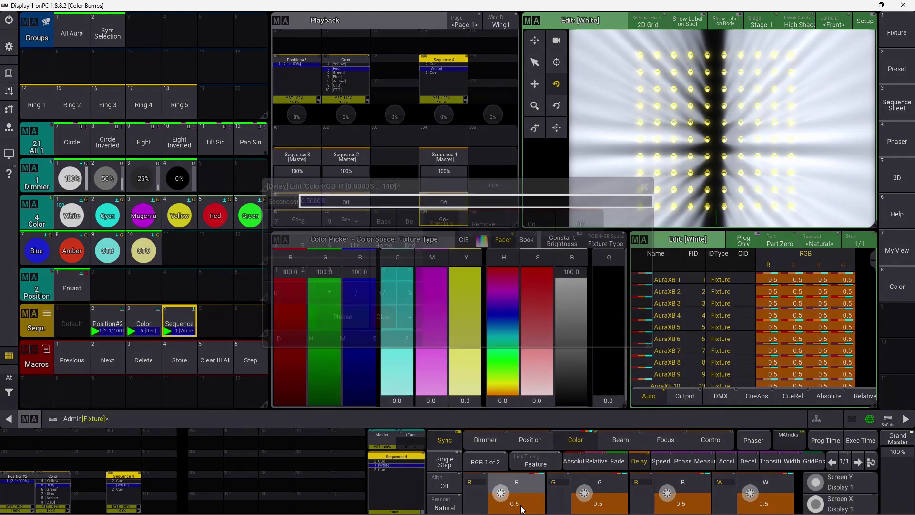
{"action": "left_click", "coordinate": [276, 293]}
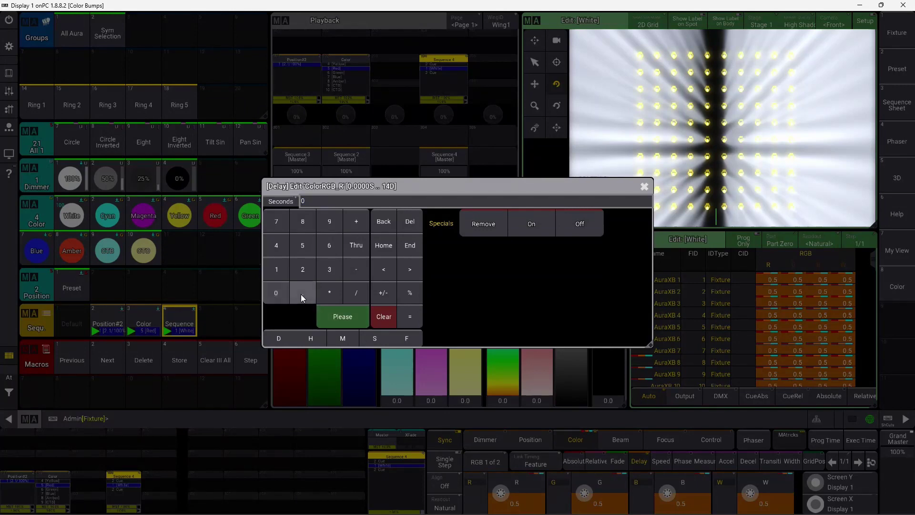
{"action": "left_click", "coordinate": [362, 247]}
{"action": "left_click", "coordinate": [303, 292]}
{"action": "left_click", "coordinate": [302, 246]}
{"action": "left_click", "coordinate": [347, 321]}
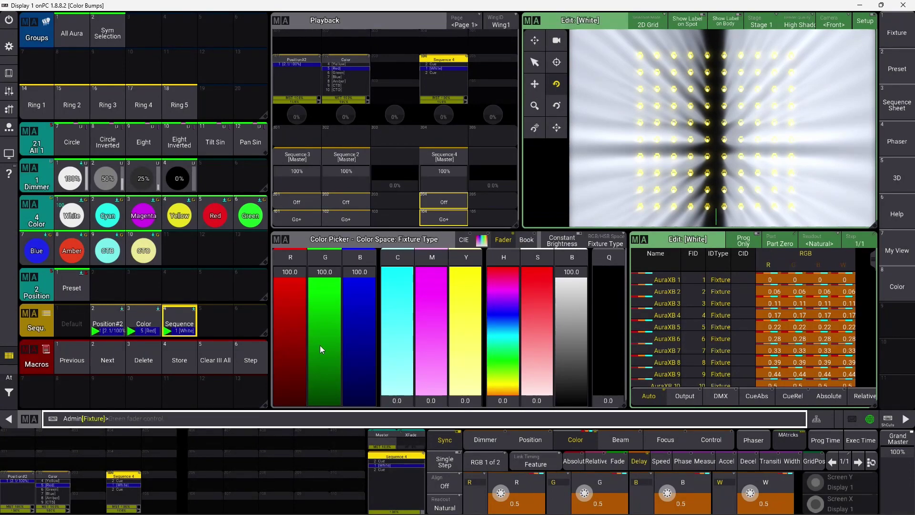
- Update the White cue with these values, confirm it, then clear the programmer
{"action": "left_click", "coordinate": [9, 73]}
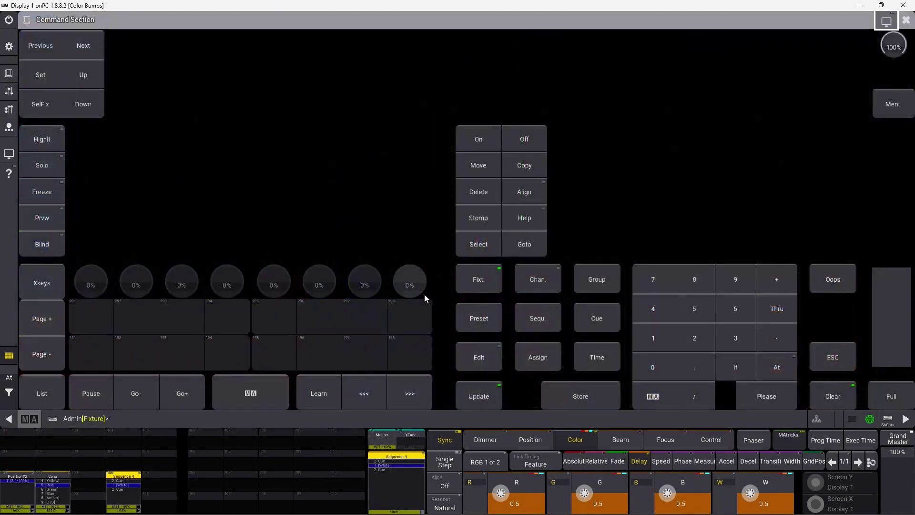
{"action": "left_click", "coordinate": [482, 394]}
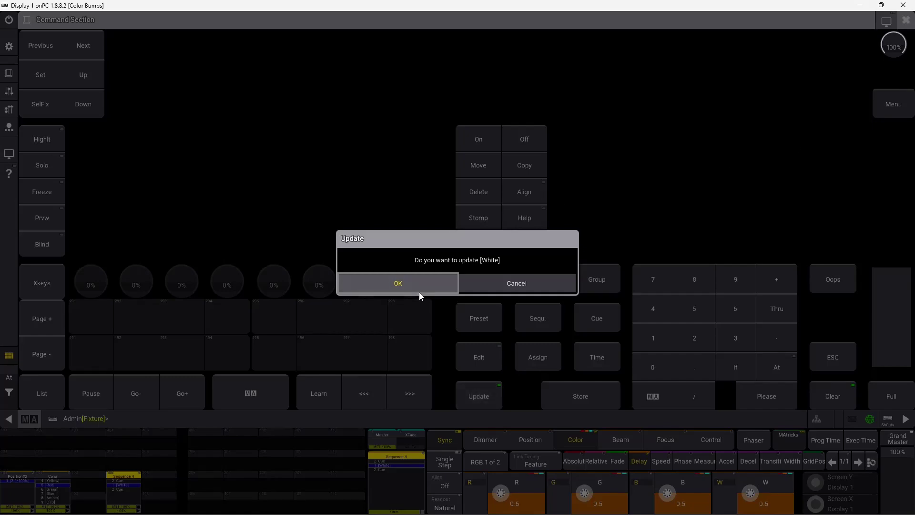
{"action": "left_click", "coordinate": [419, 290]}
{"action": "left_click", "coordinate": [908, 20]}
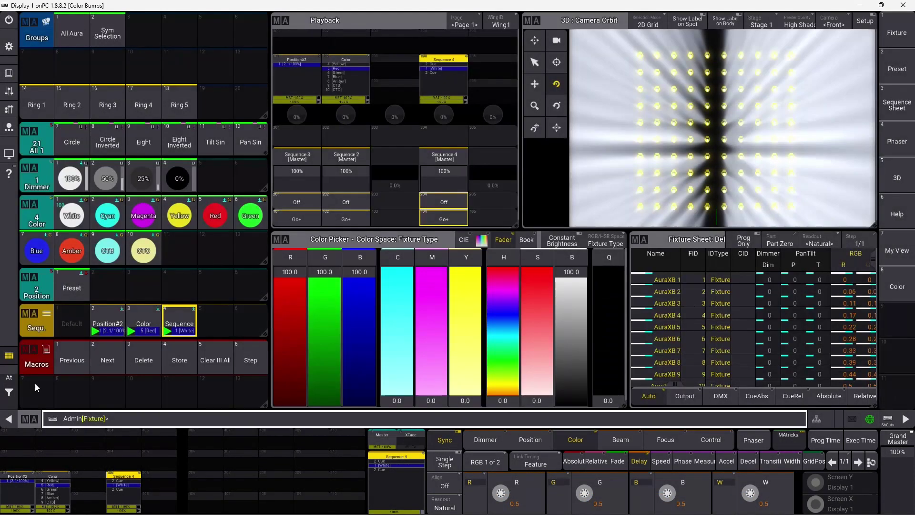
{"action": "left_click", "coordinate": [211, 364]}
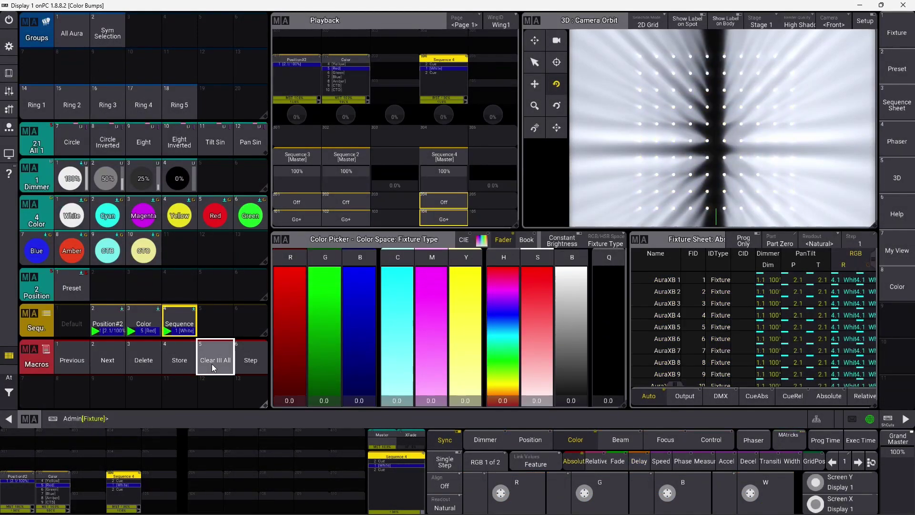
- Fire Sequence 4's White cue, then advance to cue 2 so the Aura fixtures return to red
{"action": "left_click", "coordinate": [445, 213]}
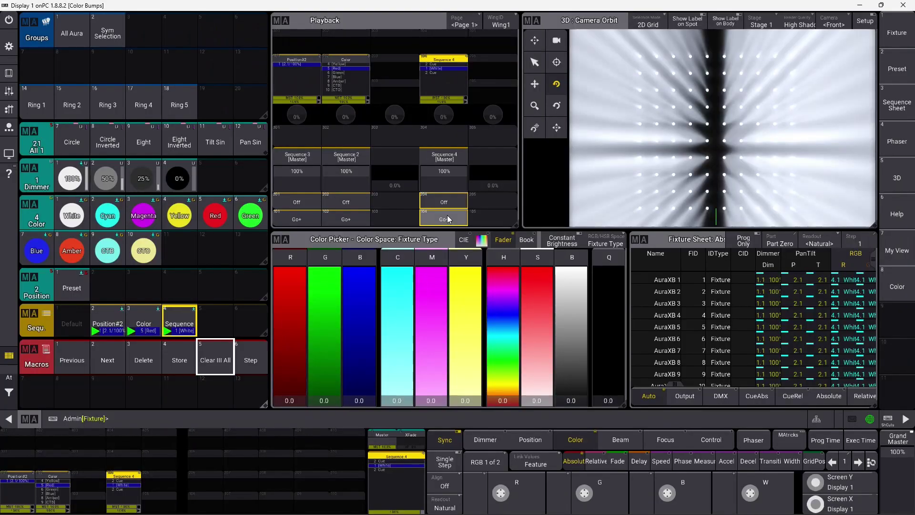
{"action": "left_click", "coordinate": [448, 220]}
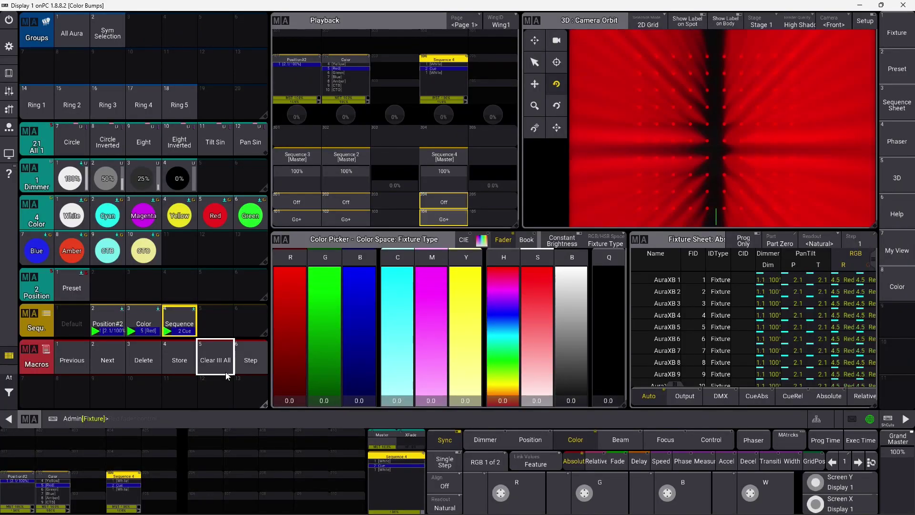
{"action": "left_click", "coordinate": [75, 362]}
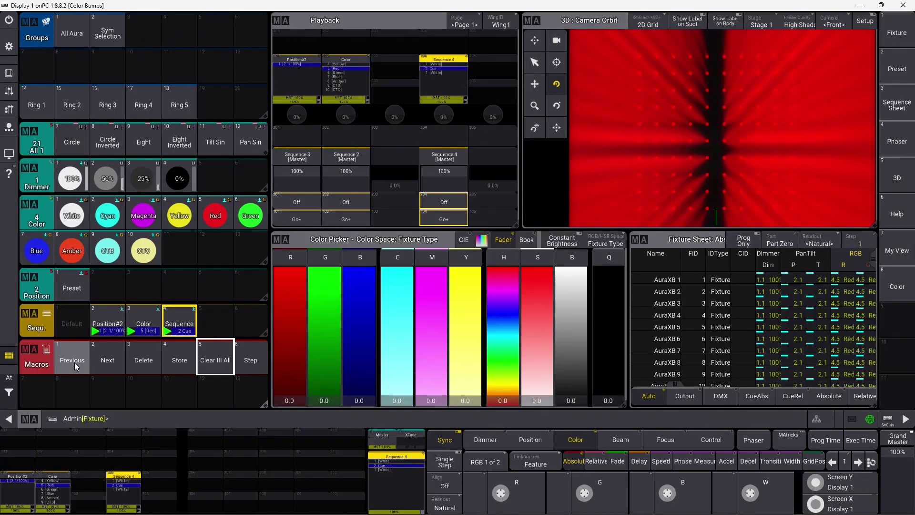
{"action": "left_click", "coordinate": [102, 420]}
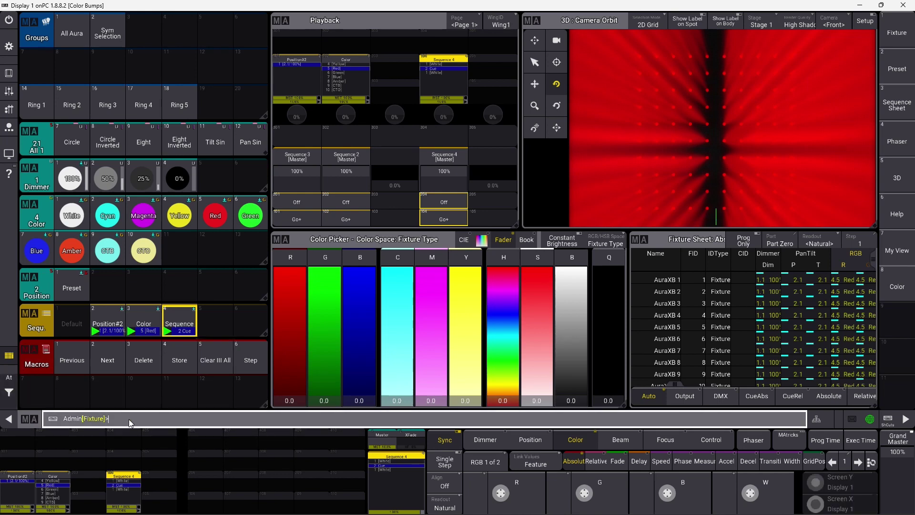
- Edit cue 2 with 'edit cue' and set the MAtricks XBlock to 10
{"action": "type", "text": "edit cue"}
{"action": "key", "text": "Return"}
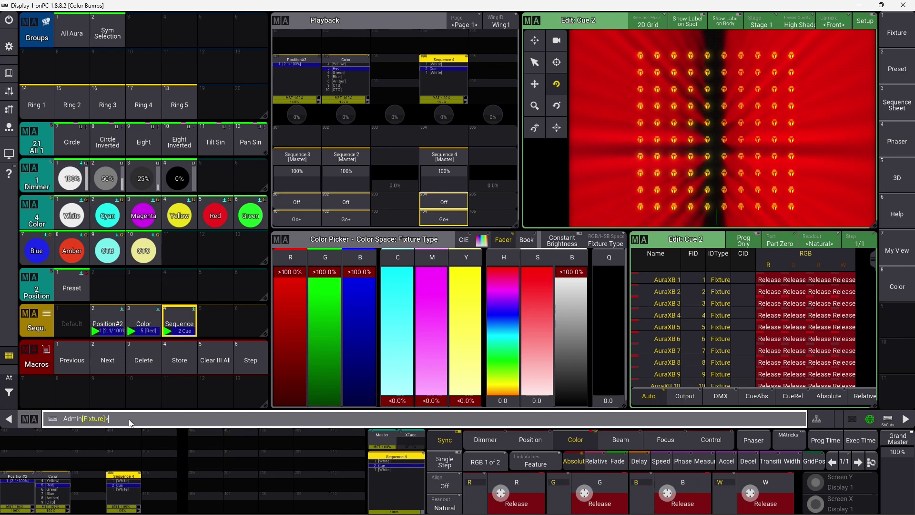
{"action": "left_click", "coordinate": [799, 447]}
{"action": "scroll", "coordinate": [268, 321], "scroll_direction": "up", "scroll_amount": 8}
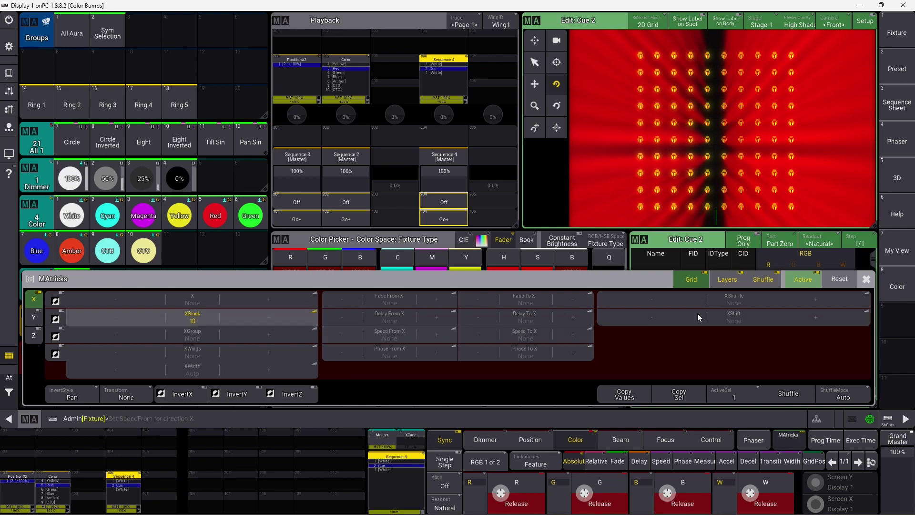
{"action": "left_click", "coordinate": [867, 279]}
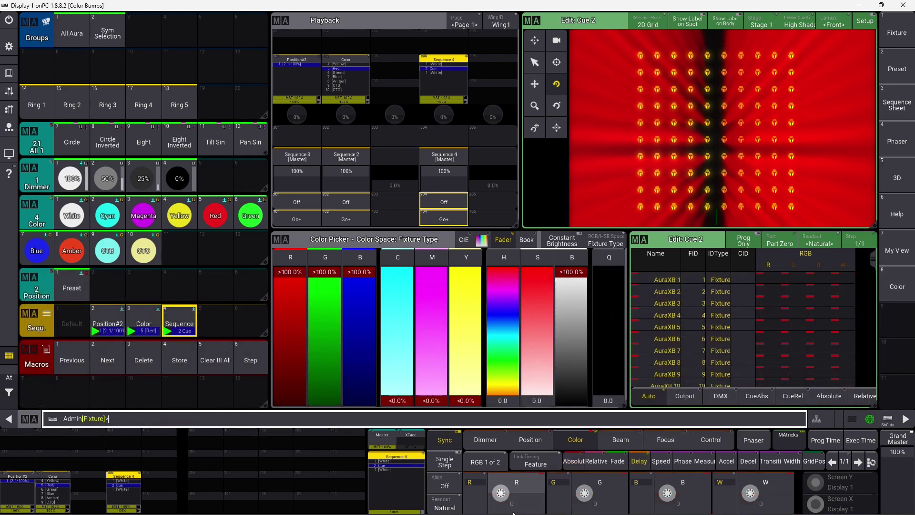
- Give the colour release an R delay spread of 0 Thru 0.5 seconds
{"action": "left_click", "coordinate": [517, 508]}
{"action": "left_click", "coordinate": [359, 253]}
{"action": "left_click", "coordinate": [305, 295]}
{"action": "left_click", "coordinate": [305, 240]}
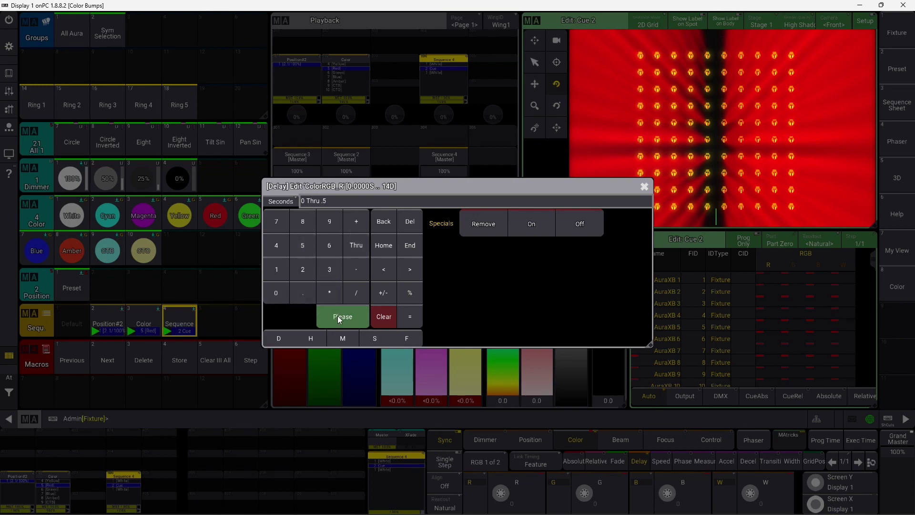
{"action": "left_click", "coordinate": [337, 316]}
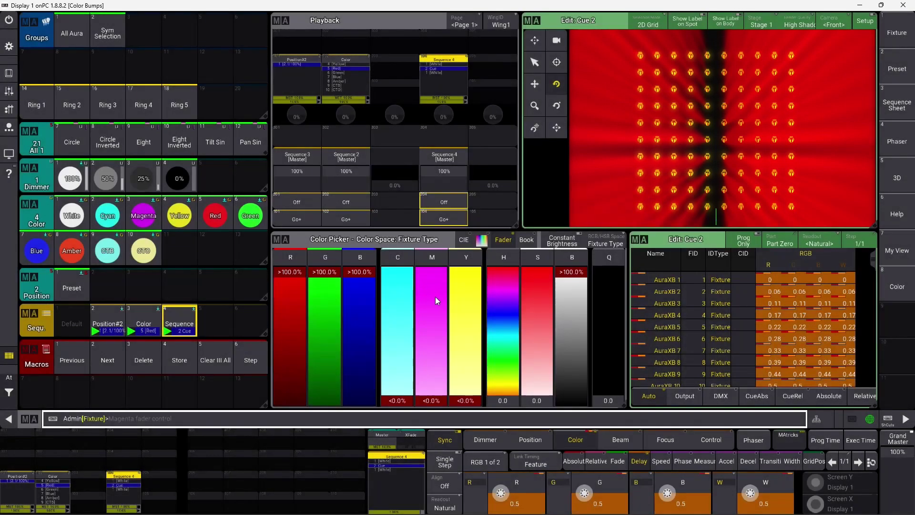
- Update cue 2 with the new delays and confirm with OK
{"action": "left_click", "coordinate": [8, 73]}
{"action": "left_click", "coordinate": [482, 396]}
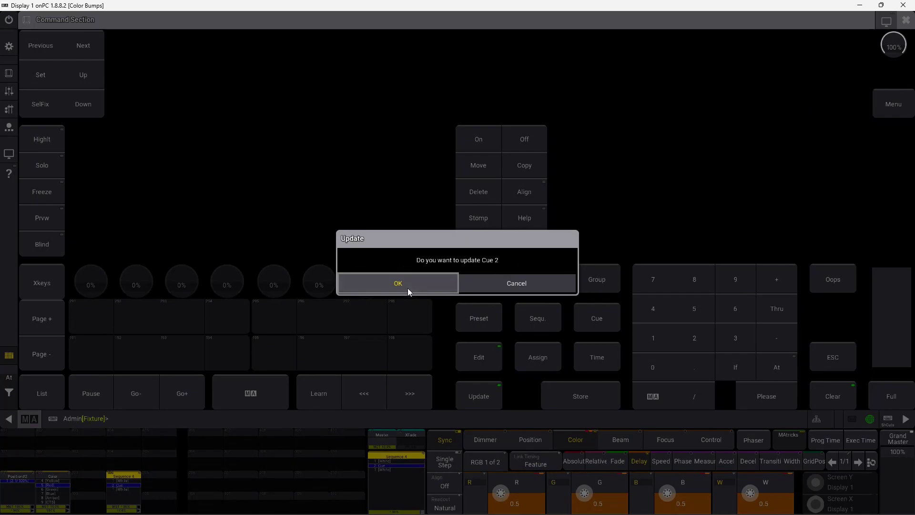
{"action": "left_click", "coordinate": [398, 283]}
{"action": "left_click", "coordinate": [906, 20]}
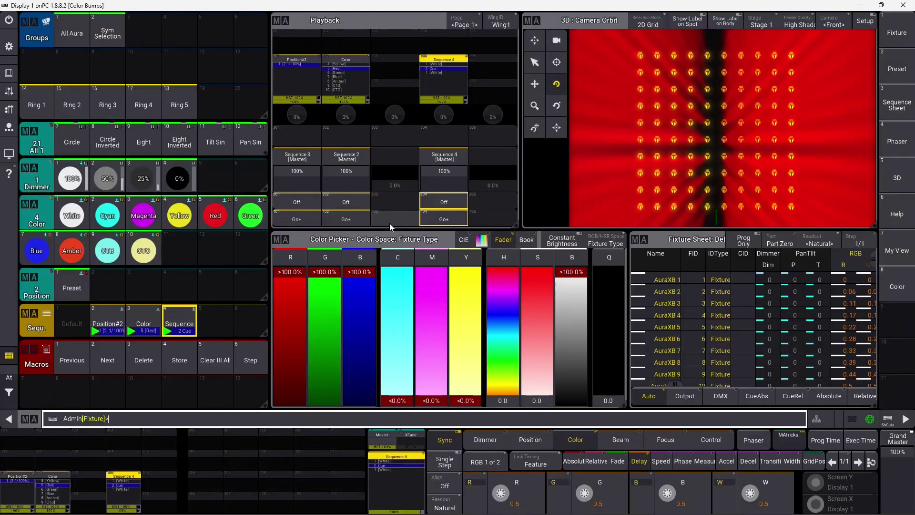
- Retrigger Sequence 4 to test the bump, then open its Edit Sequence 4 cue list
{"action": "left_click", "coordinate": [442, 218]}
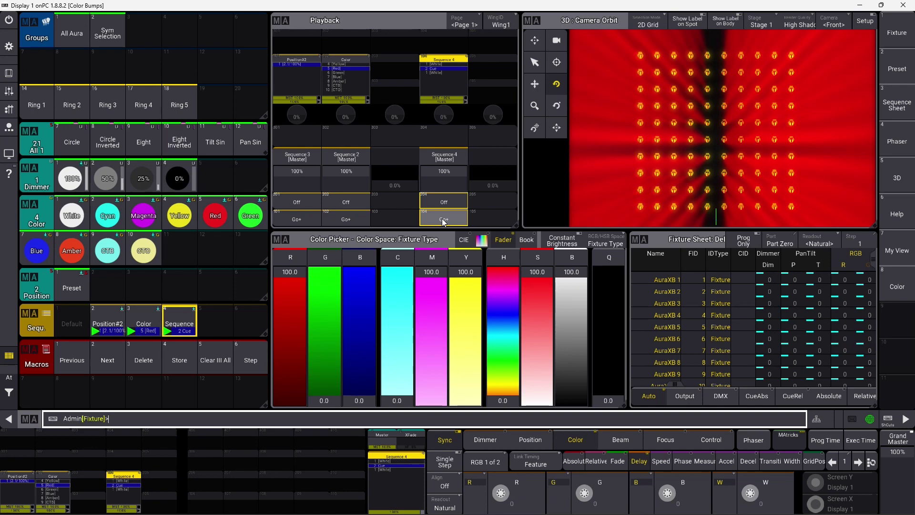
{"action": "right_click", "coordinate": [445, 88]}
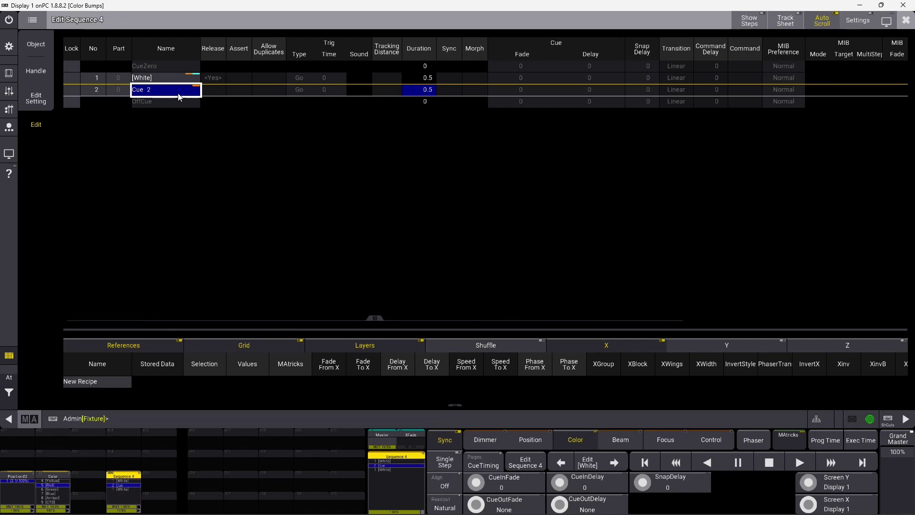
- Set cue 2's Trig Type to Time with a 0.2 second Trig Time, then close the editor
{"action": "left_click", "coordinate": [40, 126]}
{"action": "left_click", "coordinate": [296, 89]}
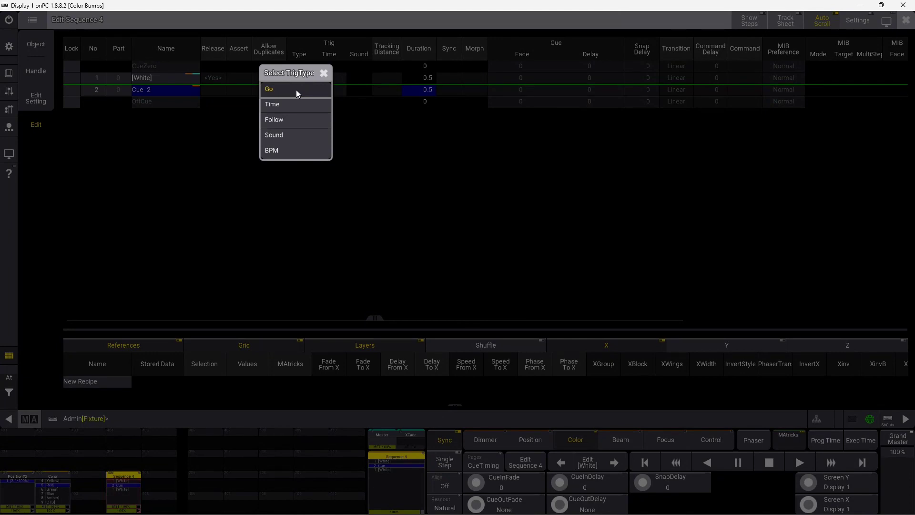
{"action": "left_click", "coordinate": [293, 104]}
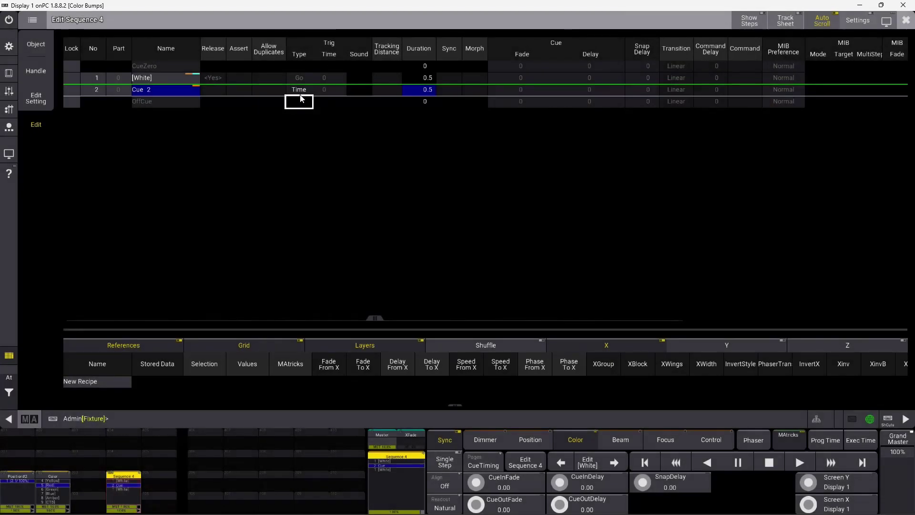
{"action": "left_click", "coordinate": [325, 89]}
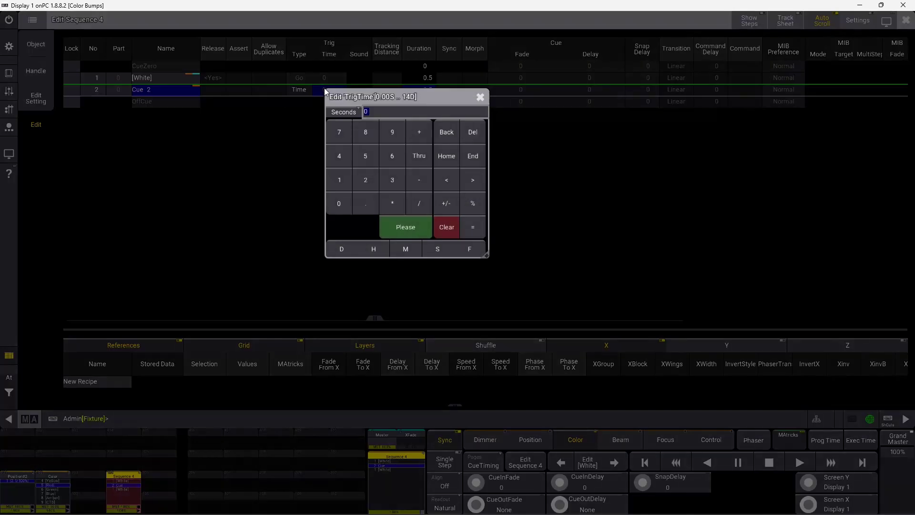
{"action": "left_click", "coordinate": [339, 201]}
{"action": "left_click", "coordinate": [365, 201]}
{"action": "left_click", "coordinate": [364, 179]}
{"action": "left_click", "coordinate": [402, 228]}
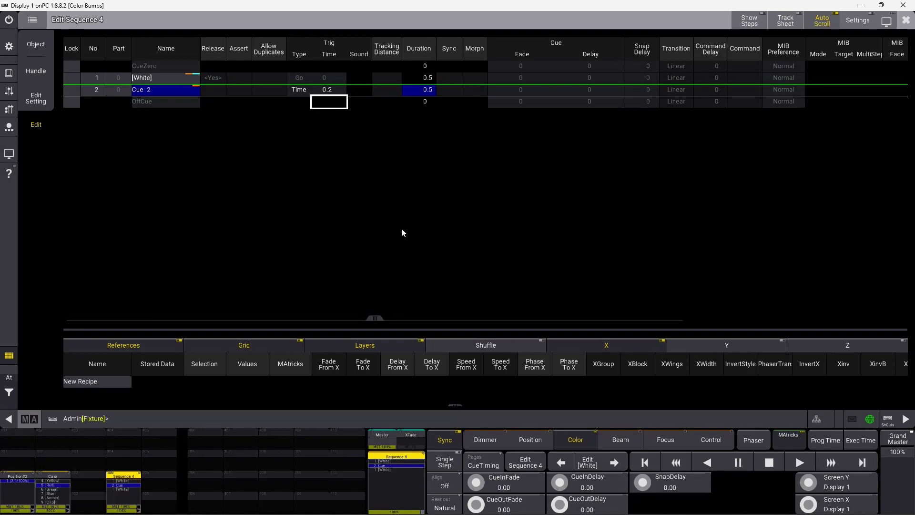
{"action": "left_click", "coordinate": [906, 20]}
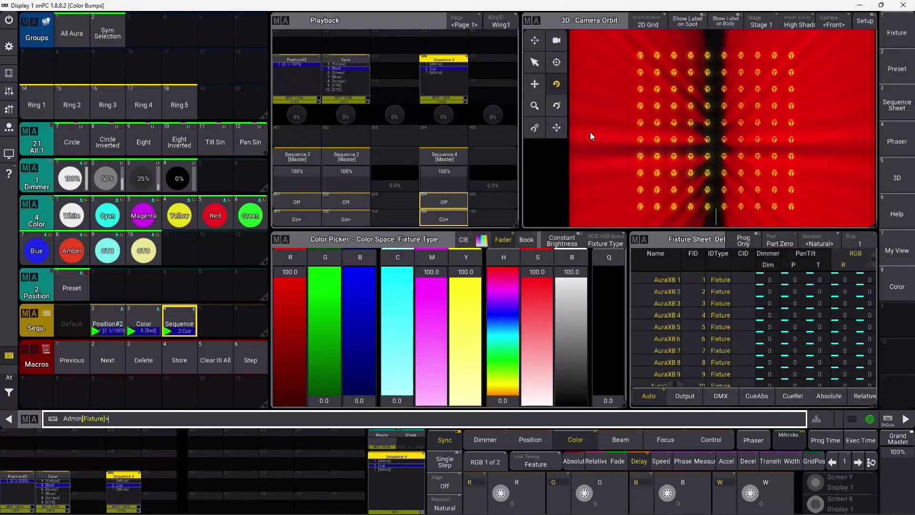
{"action": "left_click", "coordinate": [461, 221]}
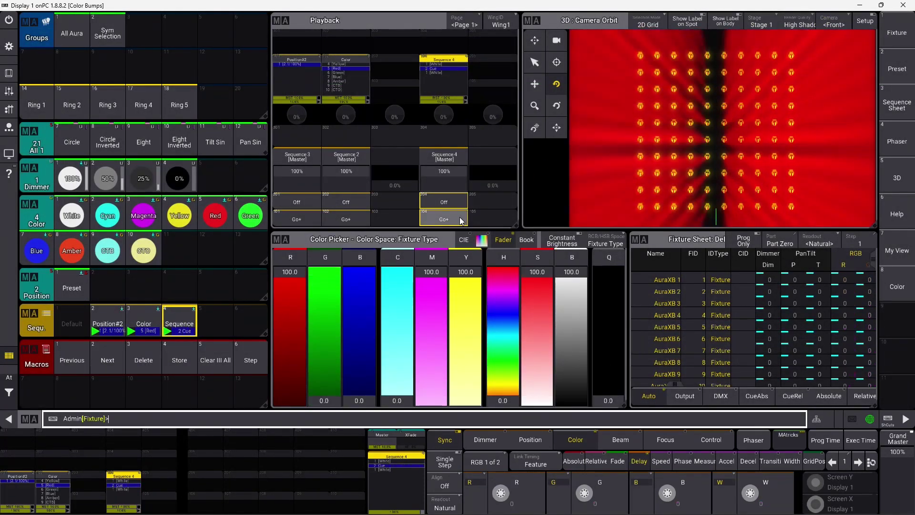